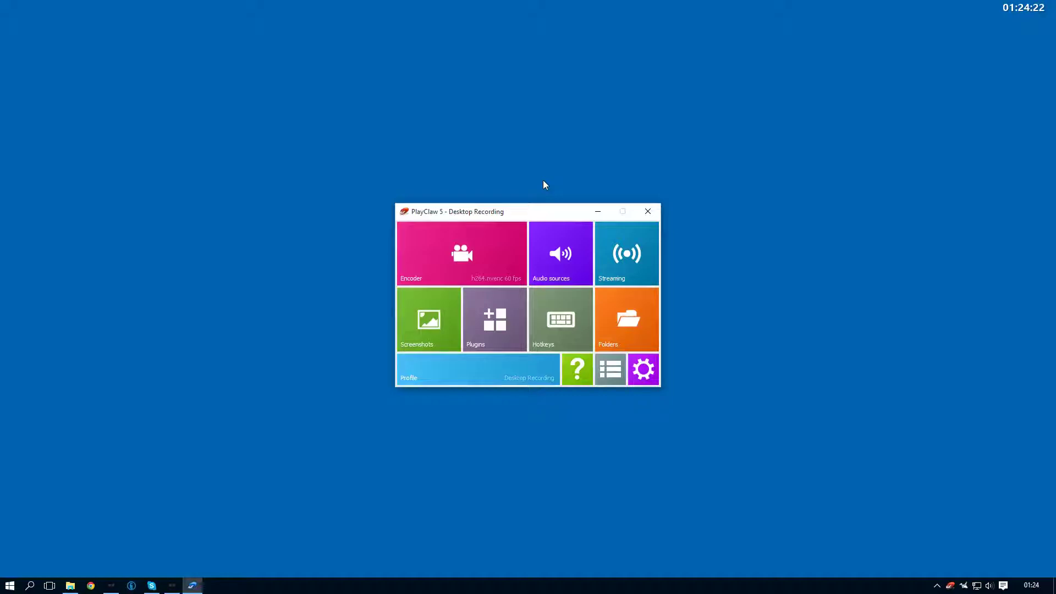
# - Change the Twitch Chat overlay font from bold Segoe UI 12 to regular Segoe UI 12
pyautogui.click(500, 328)
pyautogui.click(455, 355)
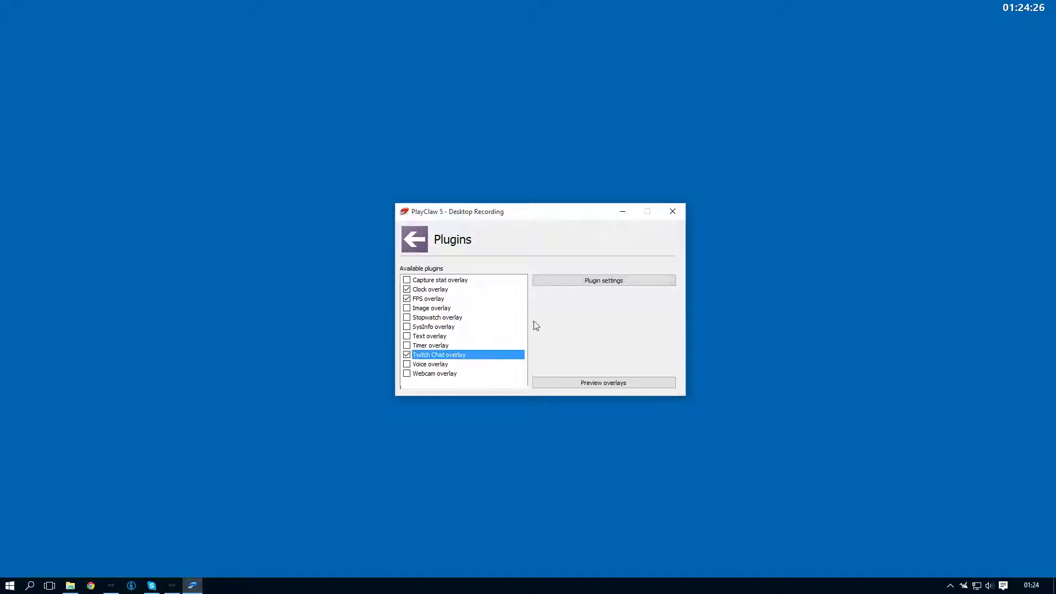
pyautogui.click(630, 282)
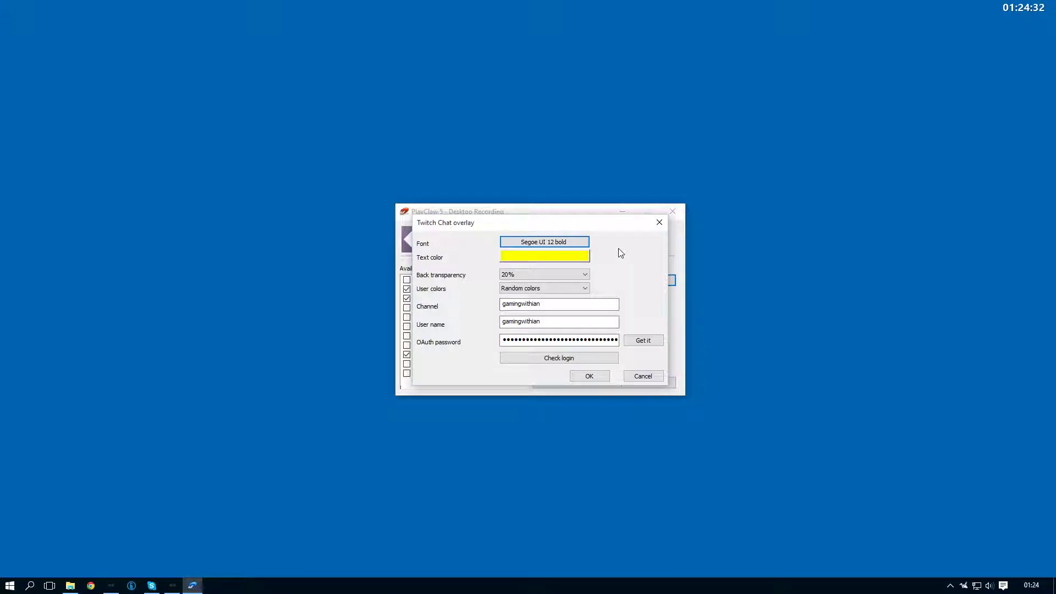
pyautogui.click(547, 242)
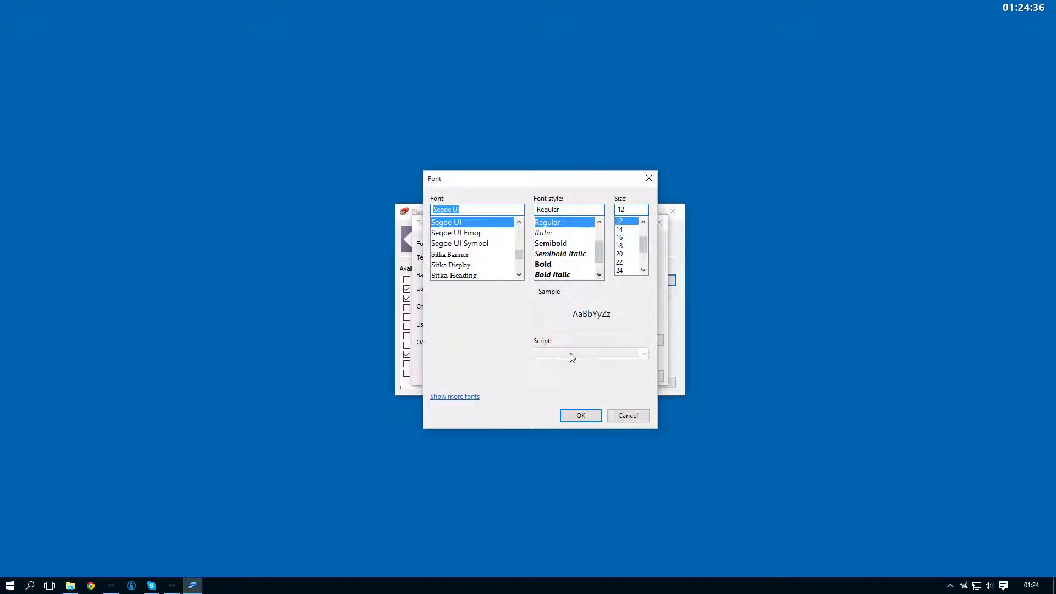
pyautogui.click(579, 416)
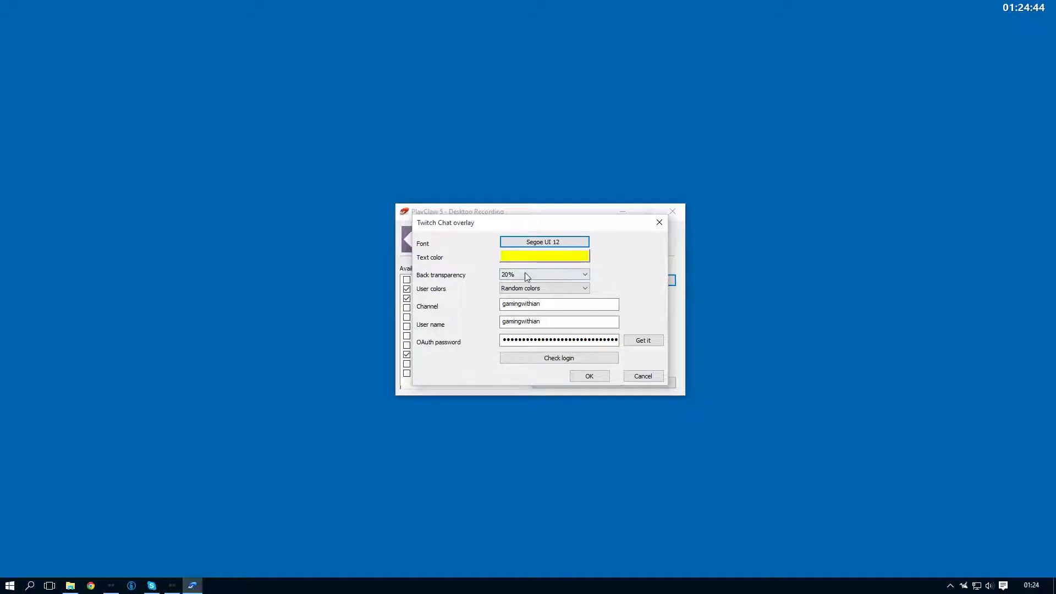
pyautogui.click(583, 275)
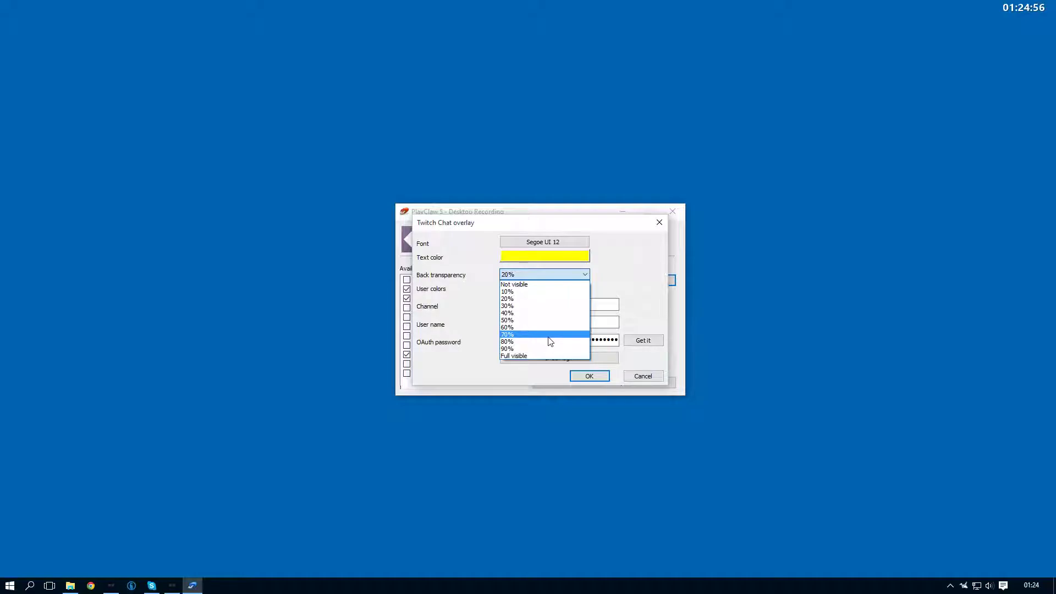
pyautogui.click(625, 269)
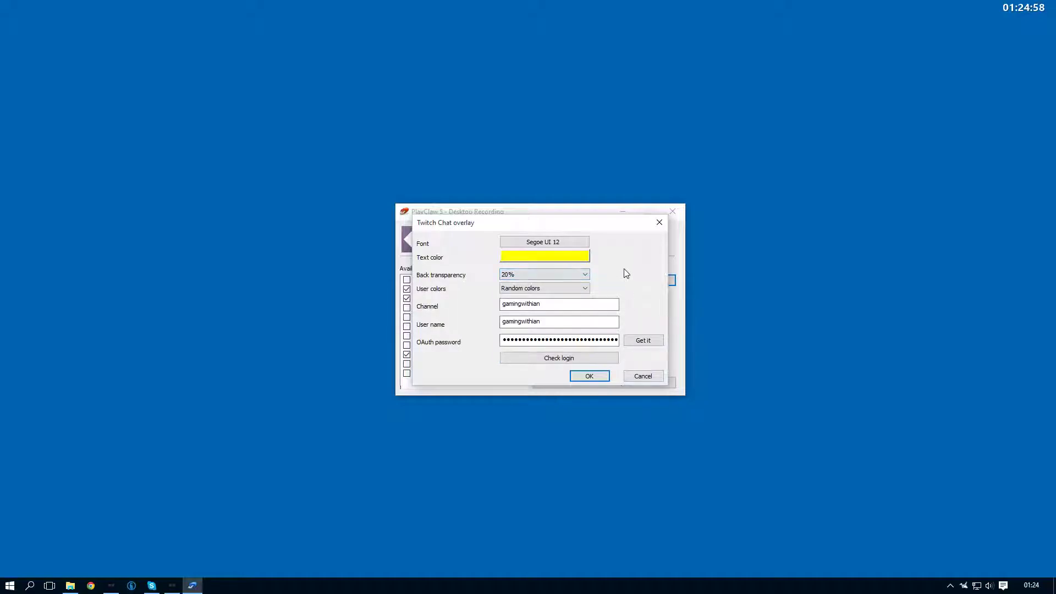
pyautogui.click(585, 289)
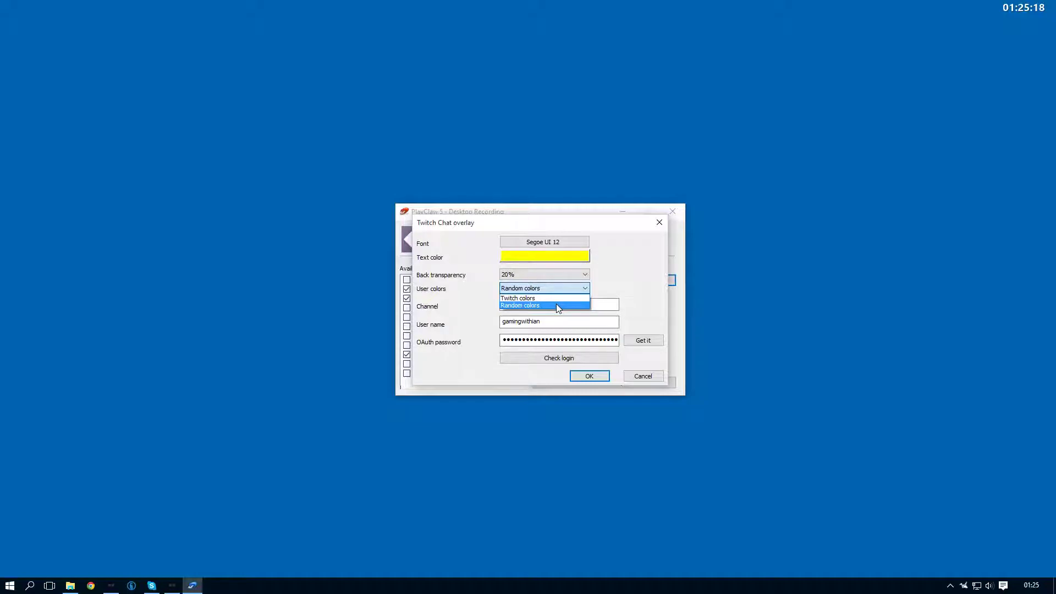
pyautogui.click(556, 304)
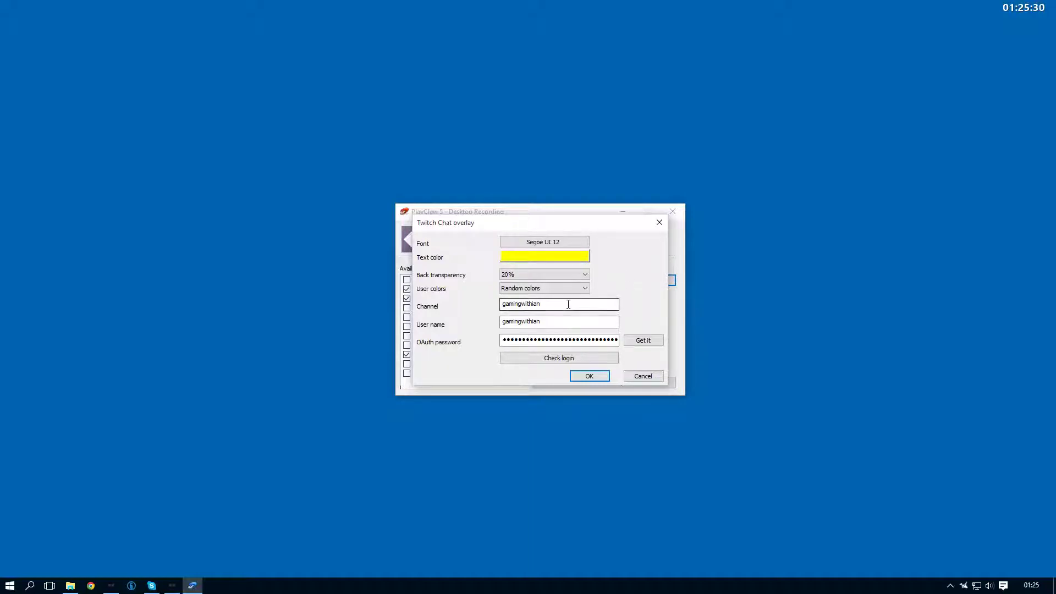
# - Check the channel and user names, replace the OAuth password with a freshly generated token, and test the login
pyautogui.moveTo(610, 304); pyautogui.dragTo(502, 308)
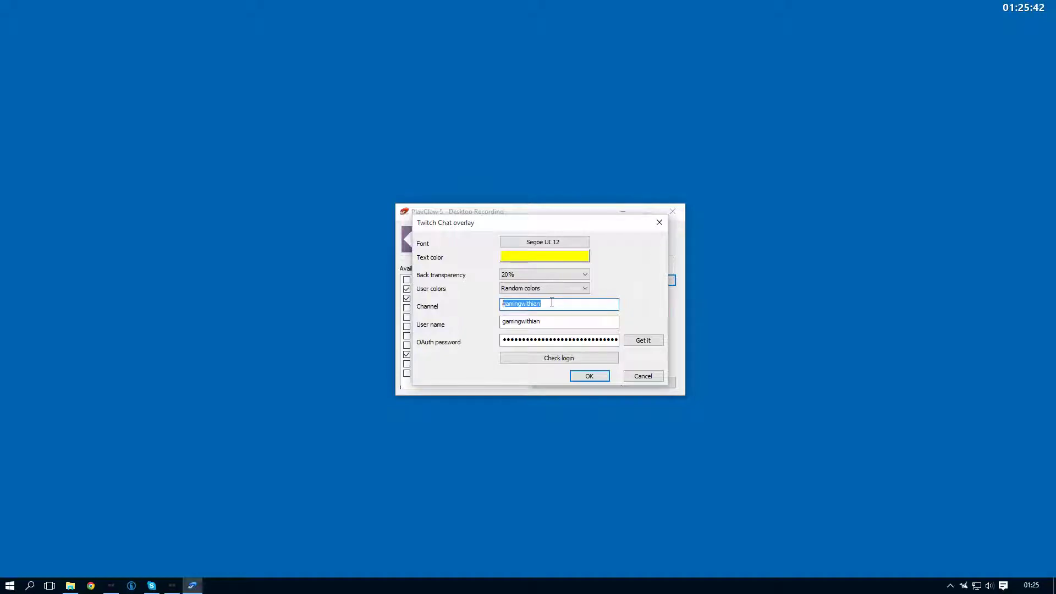
pyautogui.moveTo(545, 322); pyautogui.dragTo(498, 323)
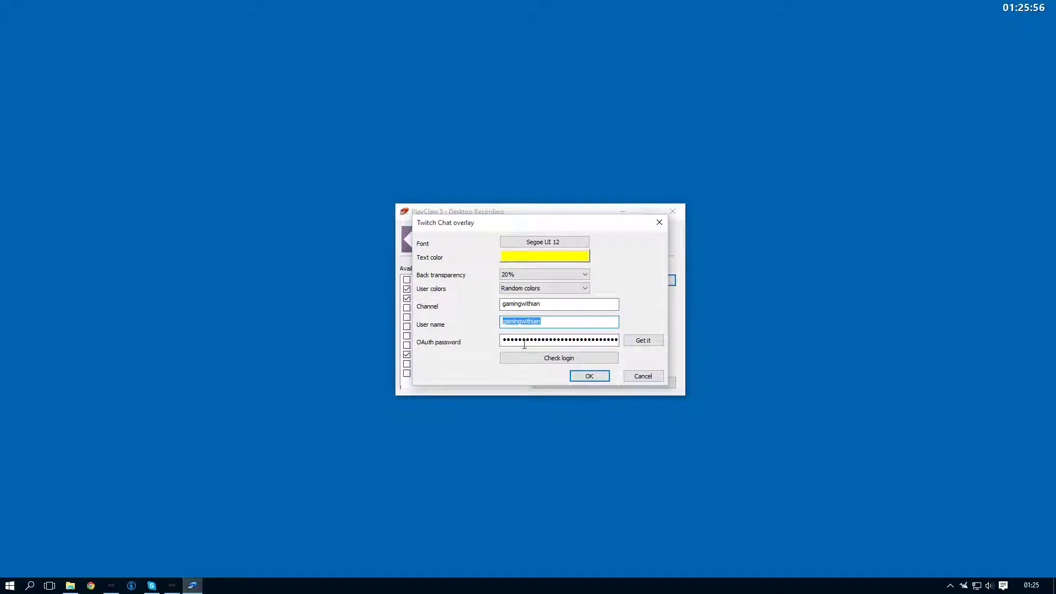
pyautogui.click(649, 341)
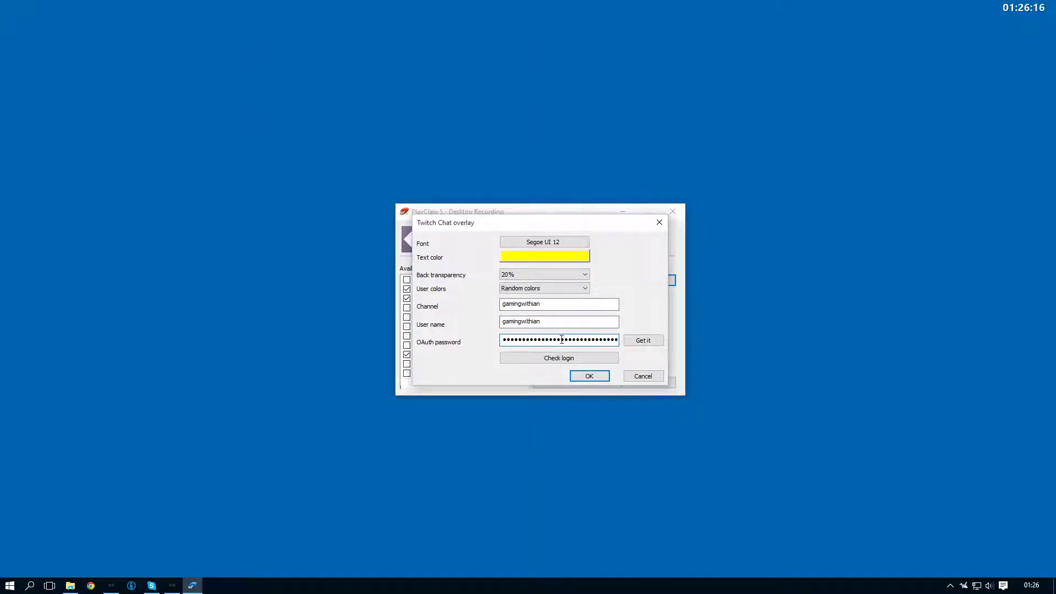
pyautogui.doubleClick(561, 339)
pyautogui.press('BackSpace')
pyautogui.hotkey('ctrl', 'v')
pyautogui.click(583, 359)
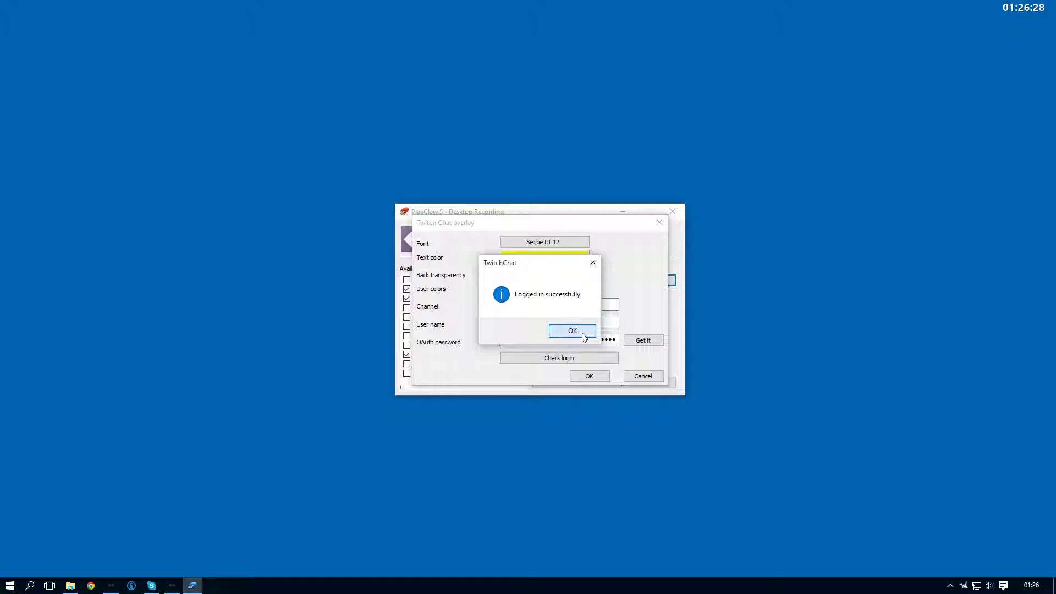
# - Dismiss the login success message, save the Twitch Chat overlay settings, and preview the overlays
pyautogui.click(586, 332)
pyautogui.click(592, 377)
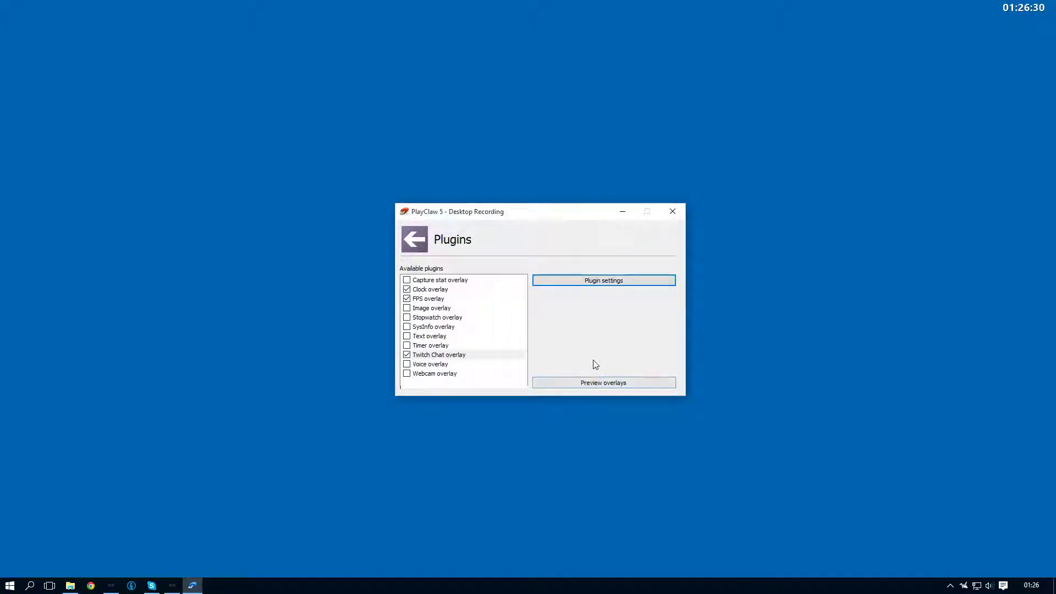
pyautogui.click(599, 383)
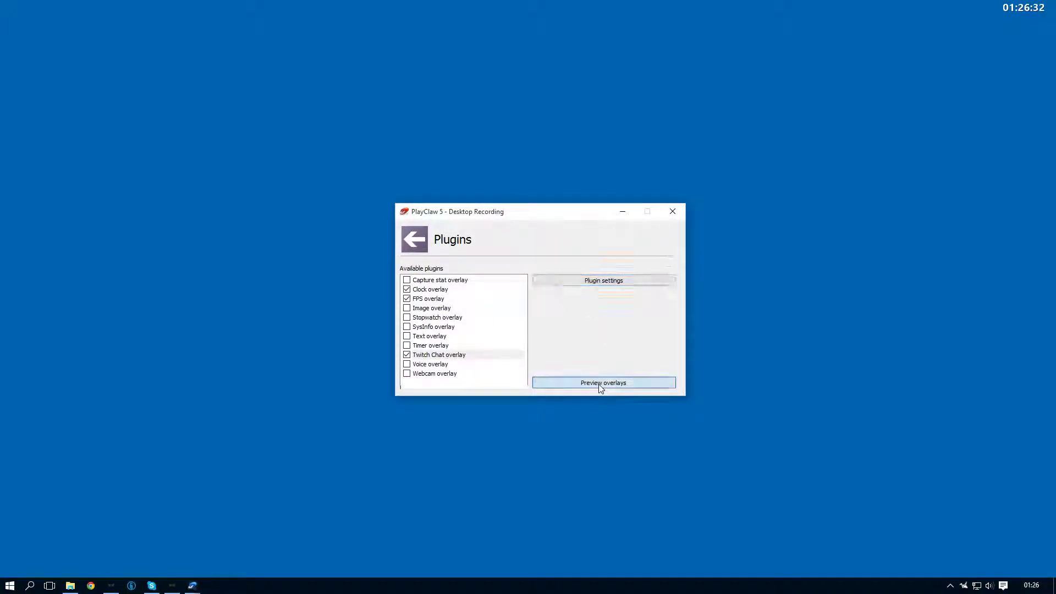
pyautogui.moveTo(758, 273)
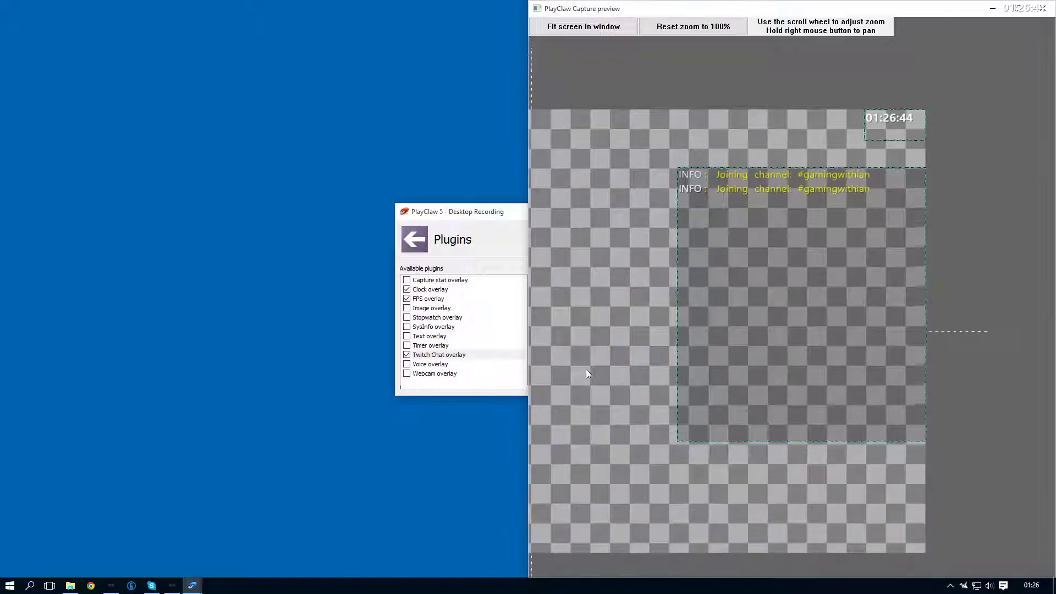
# - Drag the Twitch Chat overlay box slightly up and left so it sits under the clock
pyautogui.moveTo(618, 292)
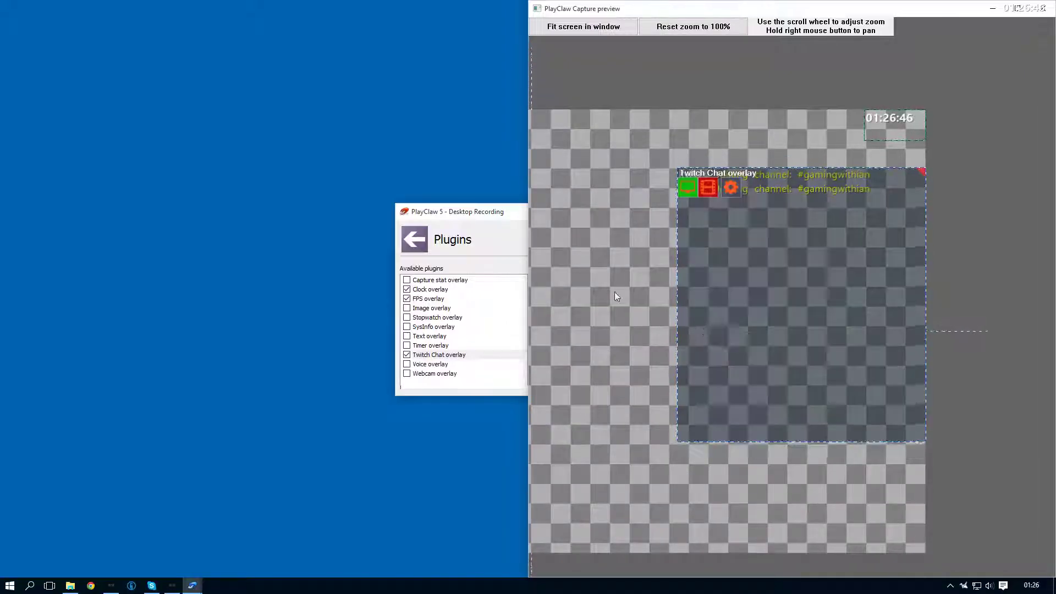
pyautogui.moveTo(795, 300); pyautogui.dragTo(799, 265)
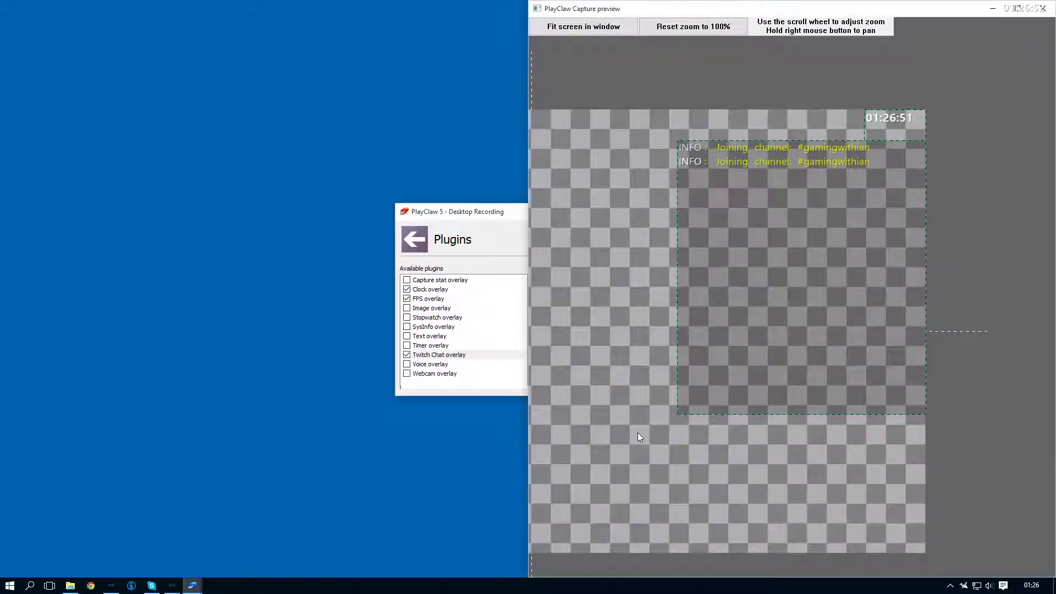
pyautogui.moveTo(701, 410)
pyautogui.moveTo(701, 278)
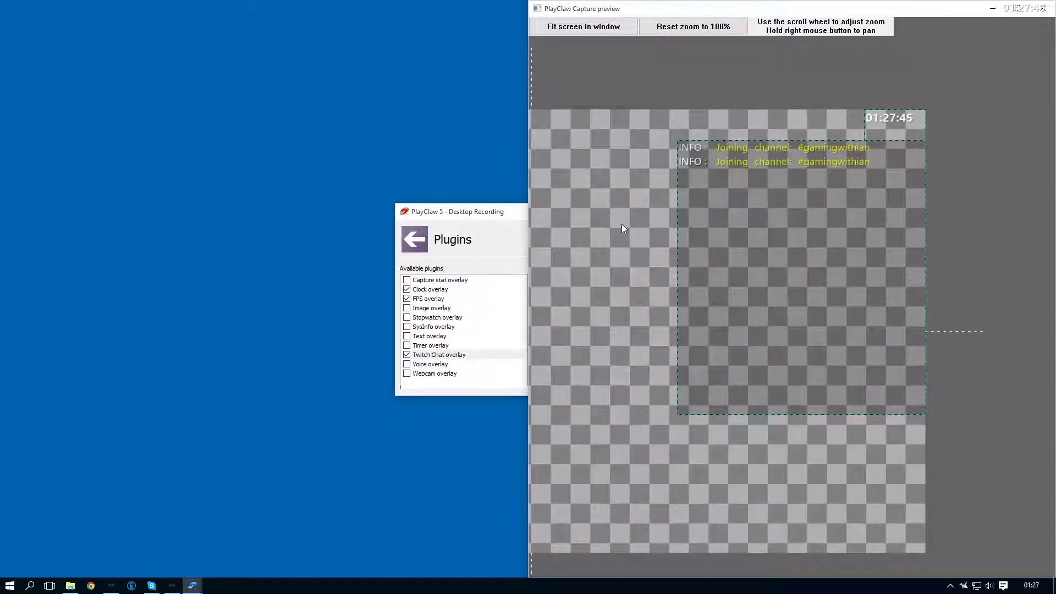
# - Load the Twitch channel page in Chrome from the 'twi' address suggestion
pyautogui.click(91, 585)
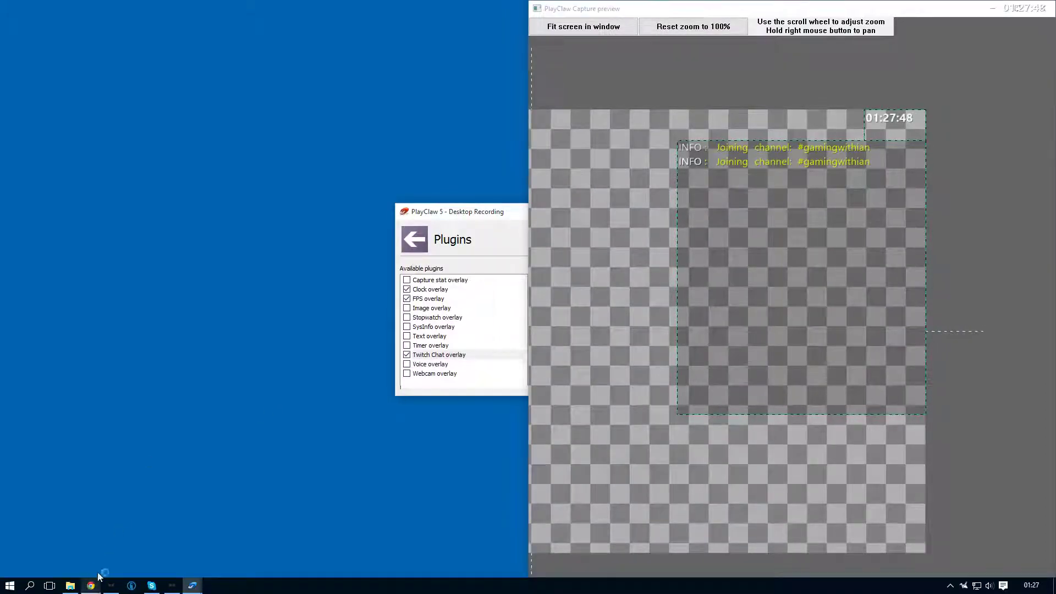
pyautogui.write('twi')
pyautogui.press('Down')
pyautogui.press('Down')
pyautogui.press('Return')
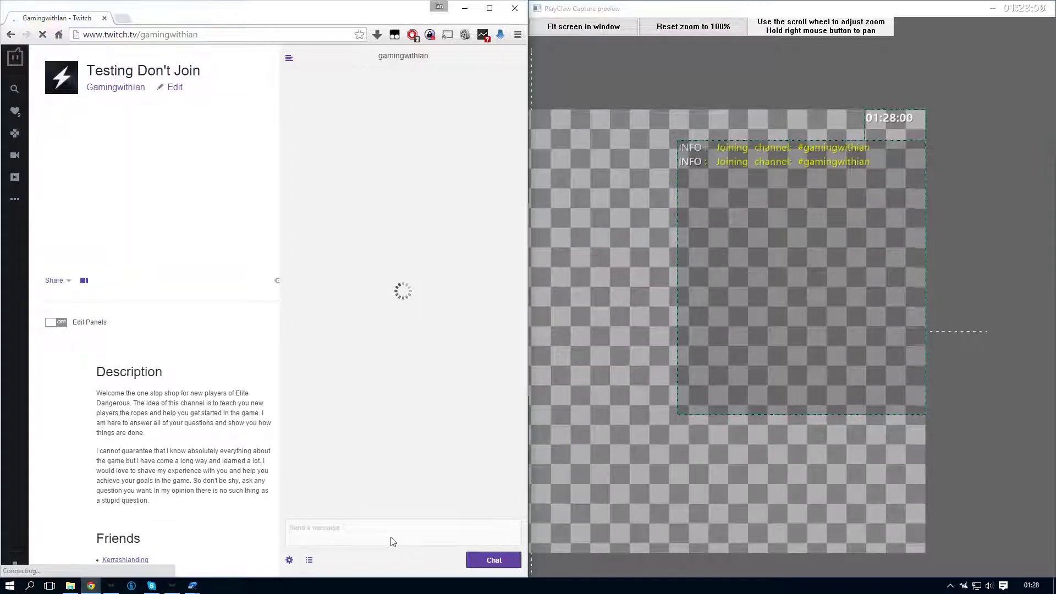
# - Send the test message 'type a message' in the Twitch chat
pyautogui.click(381, 537)
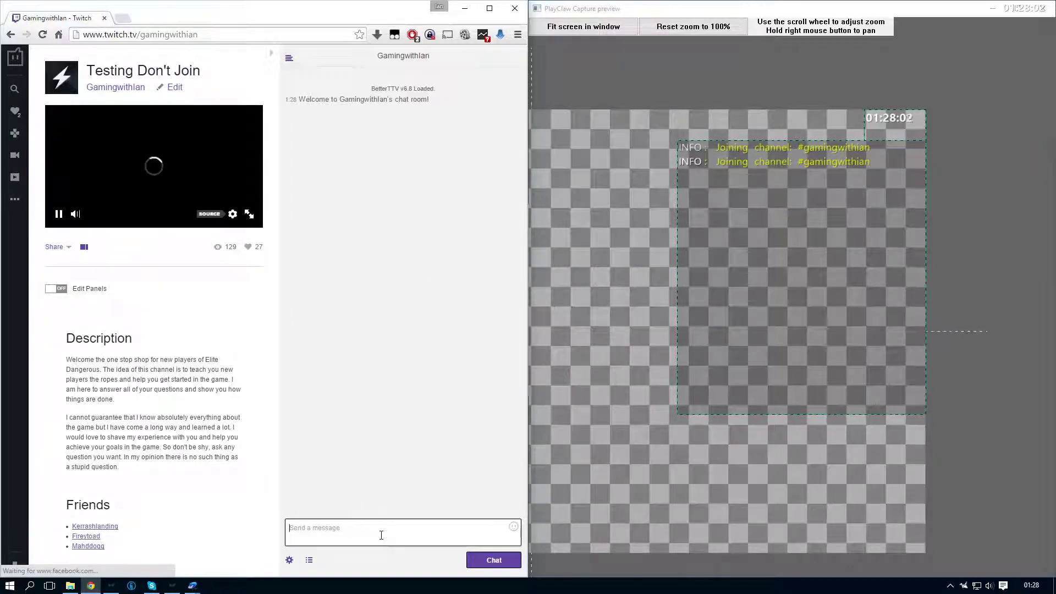
pyautogui.write('type a mes')
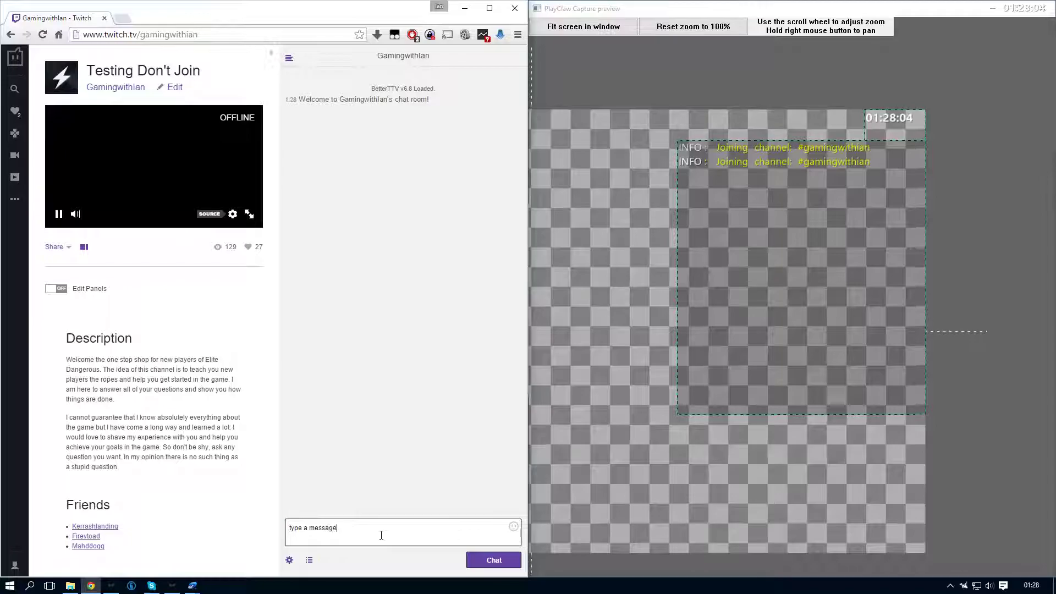
pyautogui.write('sage')
pyautogui.press('Return')
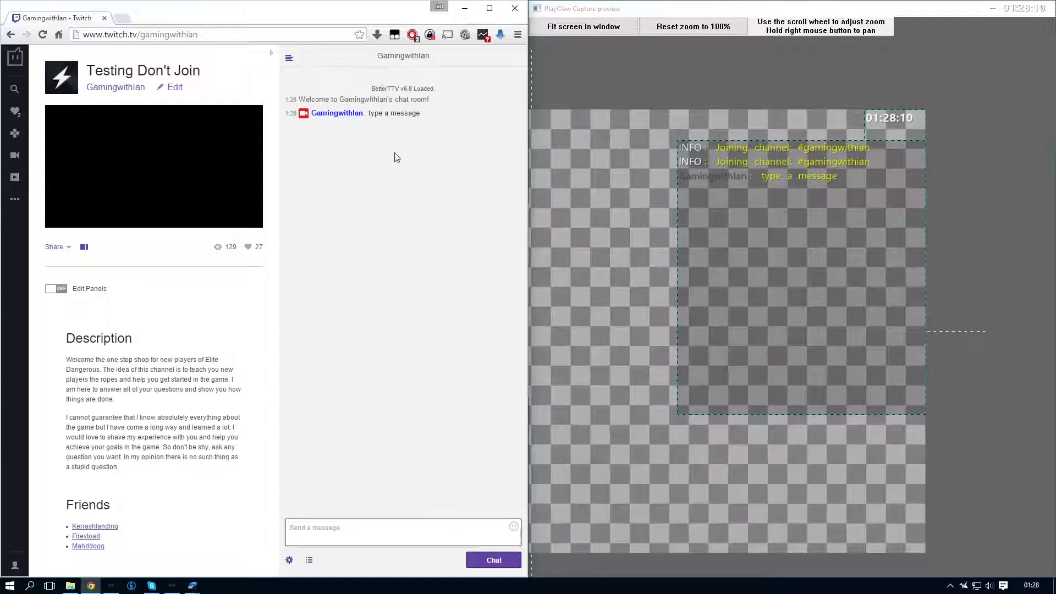
pyautogui.moveTo(719, 188)
pyautogui.click(369, 531)
pyautogui.write('/me')
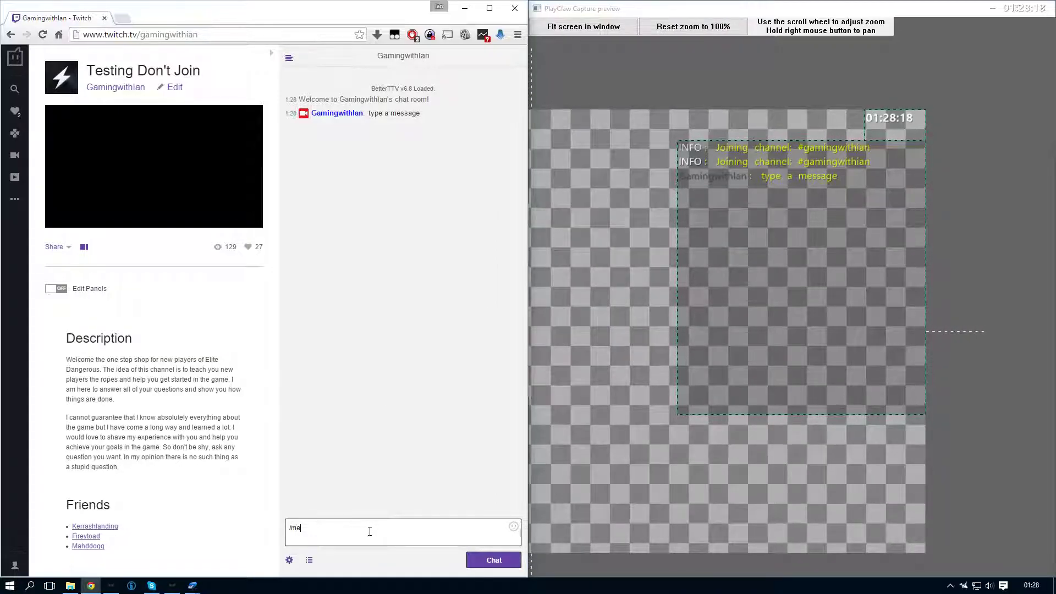
pyautogui.write(' does something')
pyautogui.press('Return')
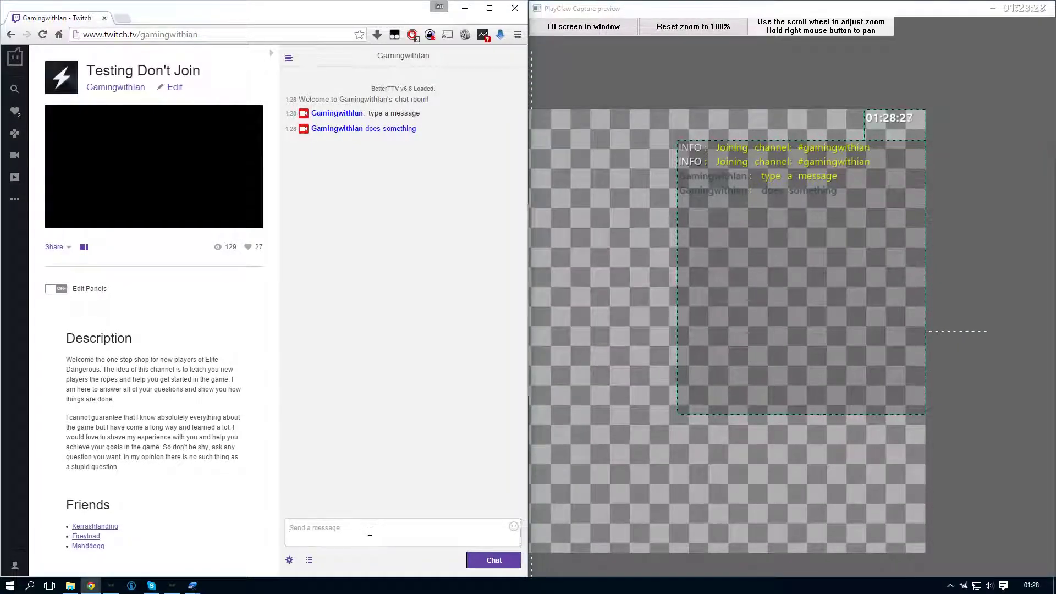
pyautogui.write('@gaming')
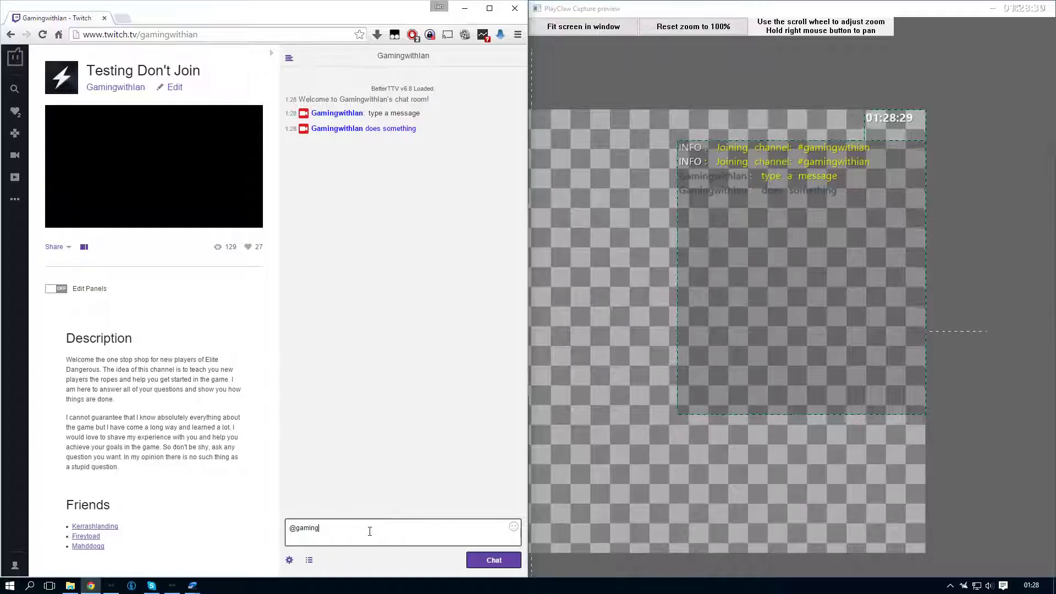
pyautogui.write('withian test with tag')
pyautogui.press('Return')
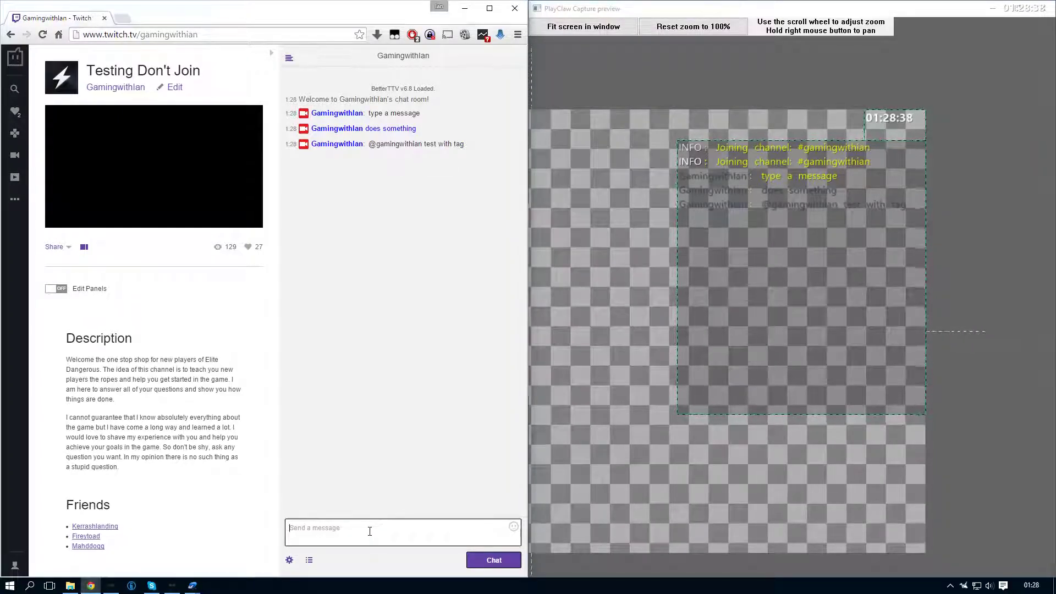
pyautogui.write('blaat')
pyautogui.press('Return')
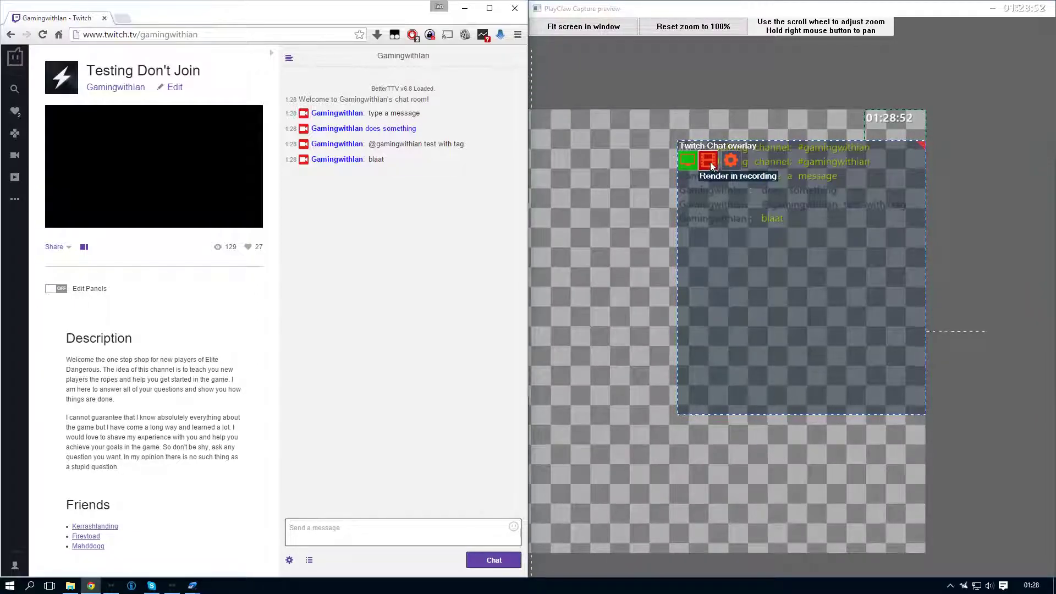
# - Leave the PlayClaw preview and switch back to Elite Dangerous with the chat overlay showing
pyautogui.click(730, 160)
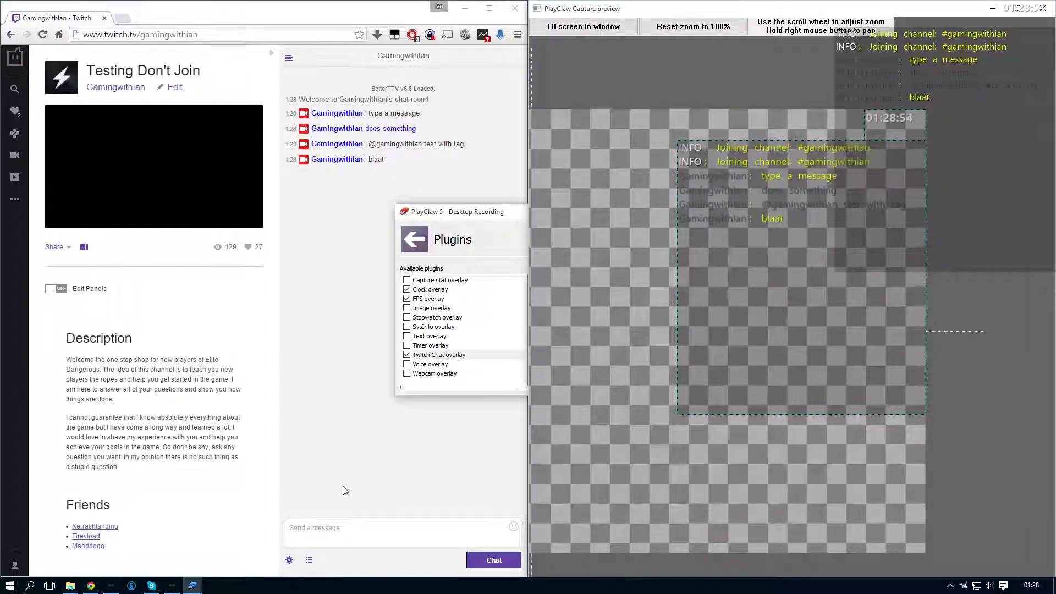
pyautogui.click(172, 585)
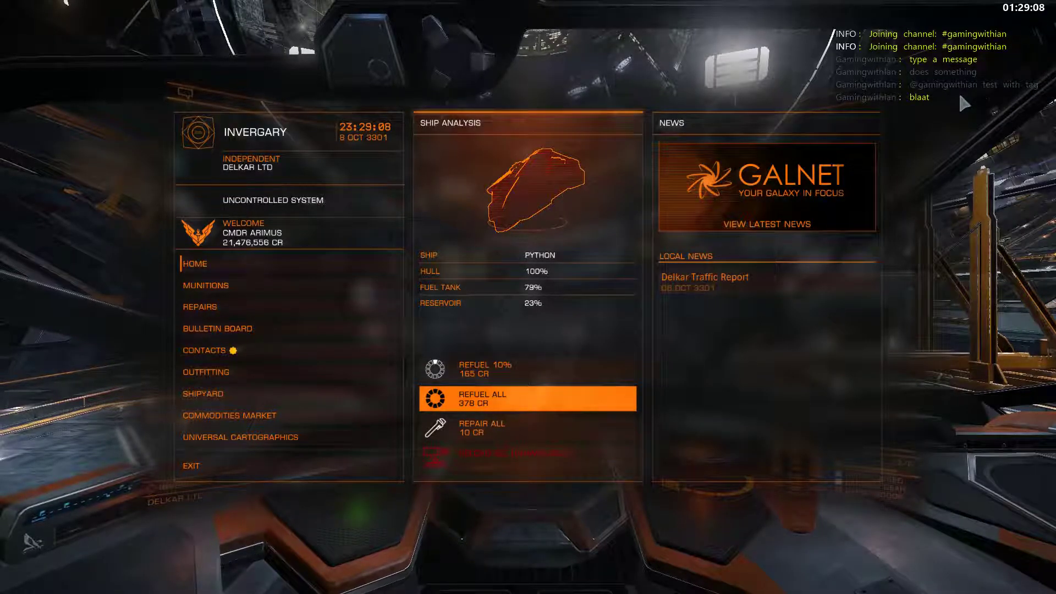
# - Set the Twitch Chat overlay's back transparency to 60%, then return to Elite Dangerous
pyautogui.hotkey('alt', 'Tab')
pyautogui.hotkey('alt', 'Tab')
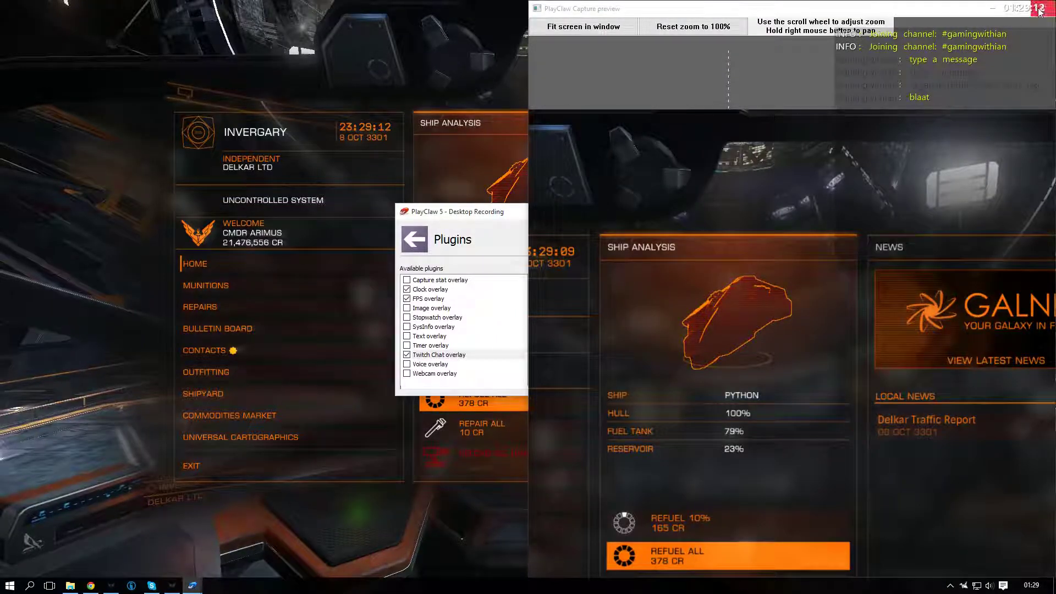
pyautogui.click(581, 377)
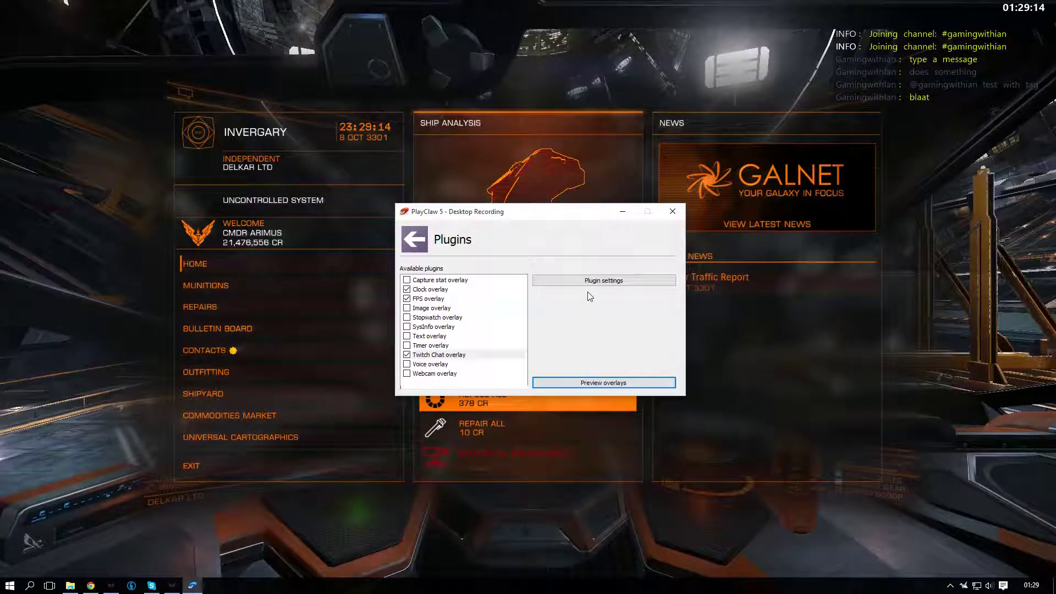
pyautogui.click(591, 280)
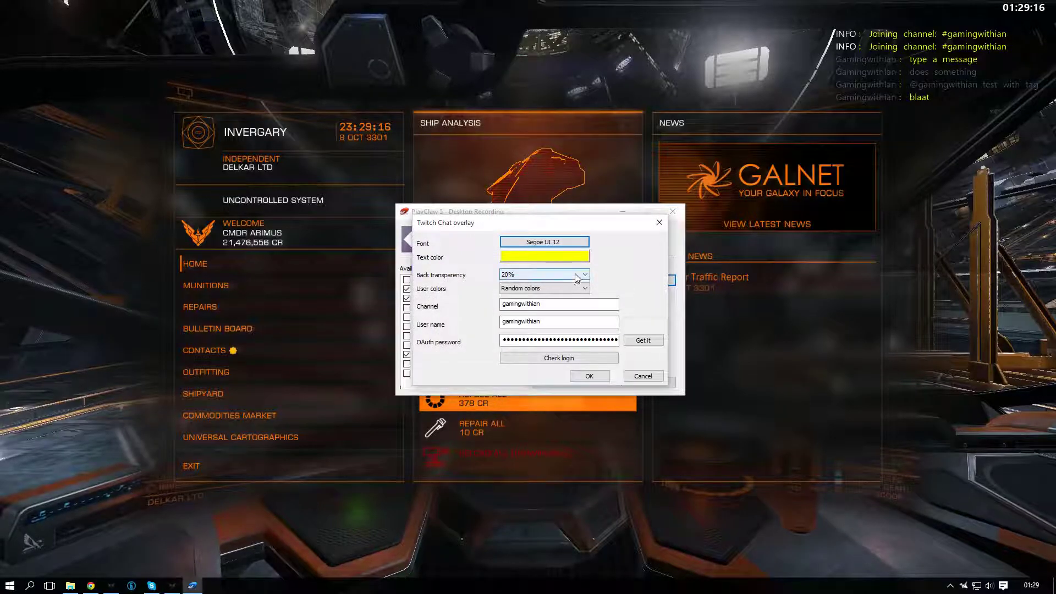
pyautogui.click(577, 275)
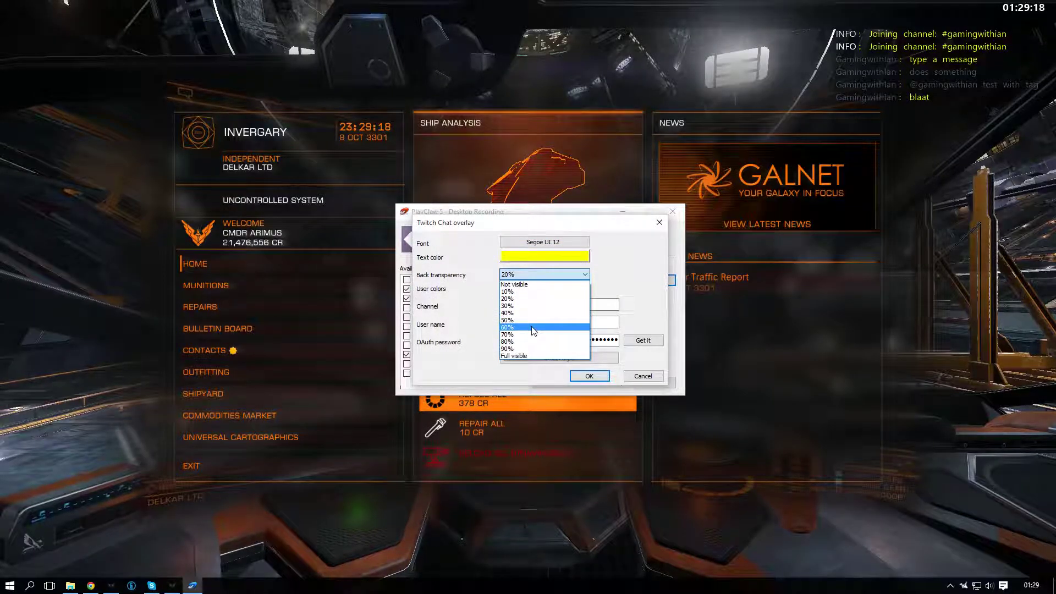
pyautogui.click(532, 328)
pyautogui.click(589, 376)
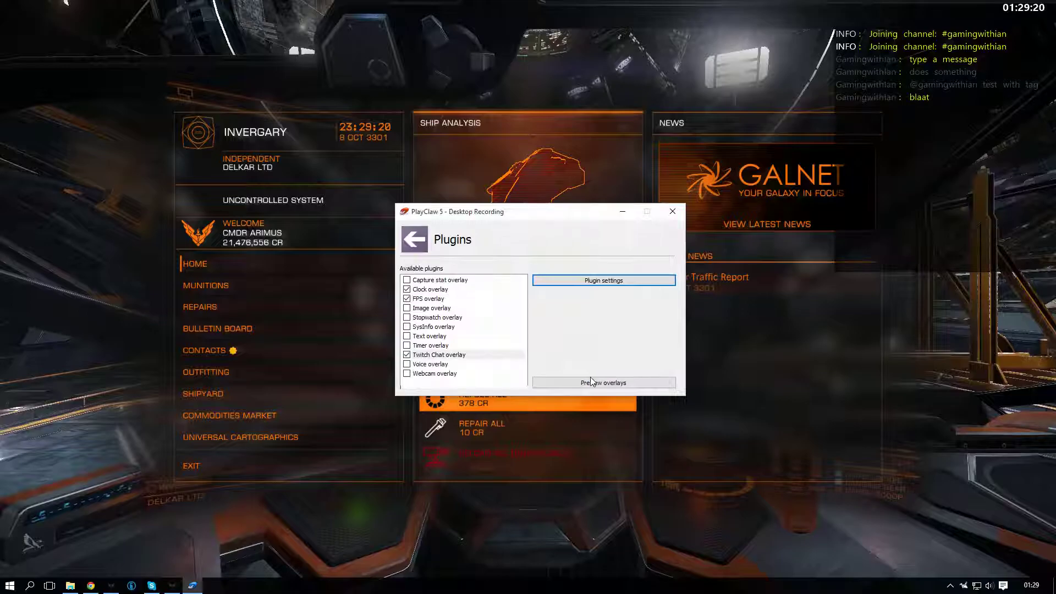
pyautogui.click(414, 240)
pyautogui.click(785, 407)
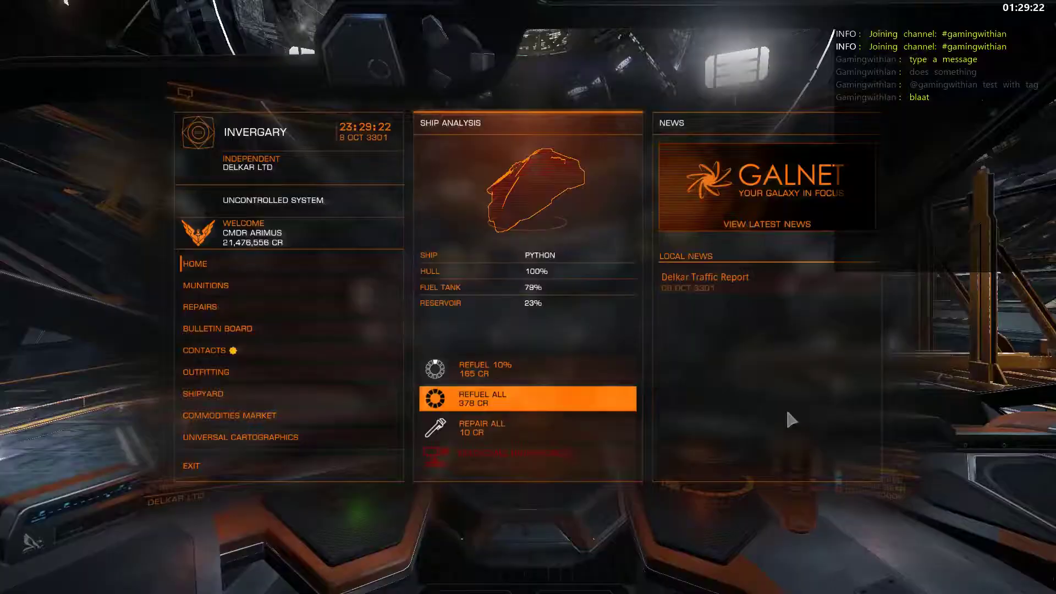